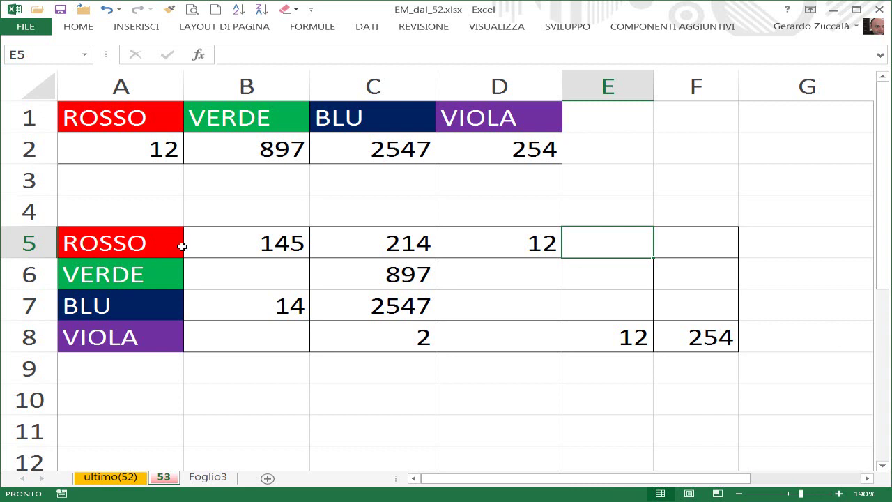
Highlight the values in the ROSSO, VERDE, BLU and VIOLA rows to show the data.
left_click_drag(209, 243, 607, 243)
left_click_drag(336, 263, 690, 274)
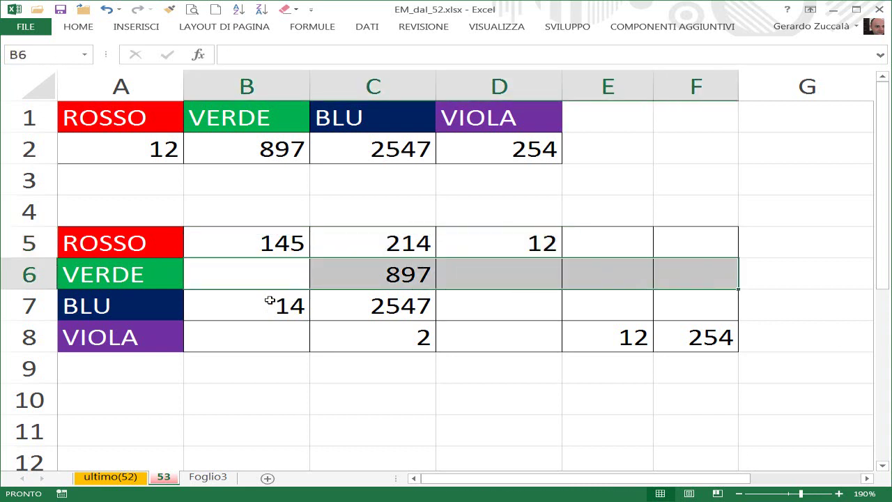
left_click_drag(265, 303, 697, 337)
left_click_drag(282, 329, 697, 337)
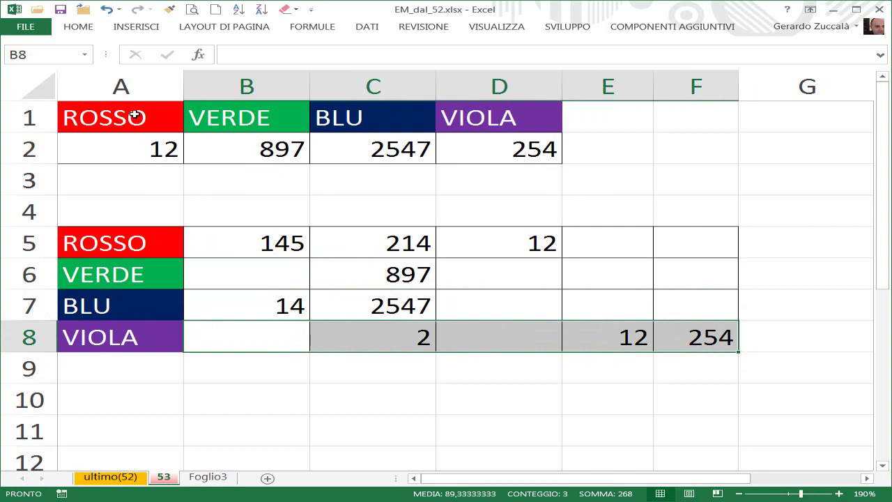
left_click_drag(296, 247, 688, 251)
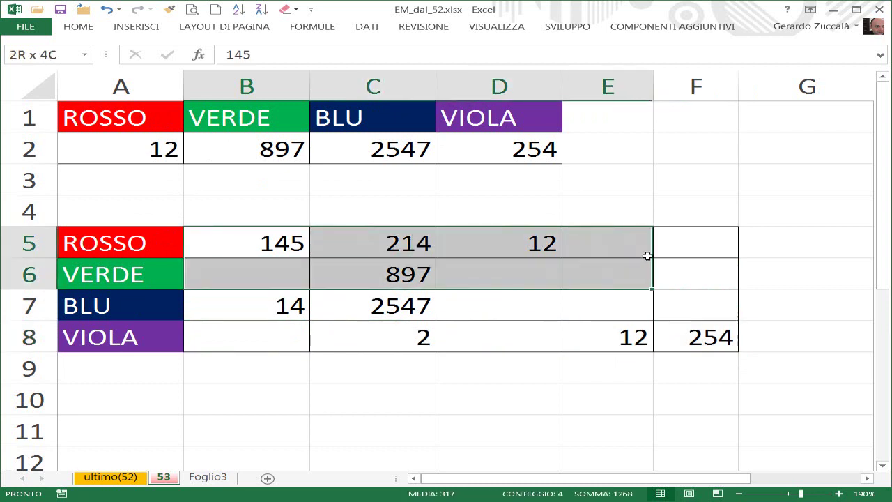
left_click_drag(270, 261, 648, 282)
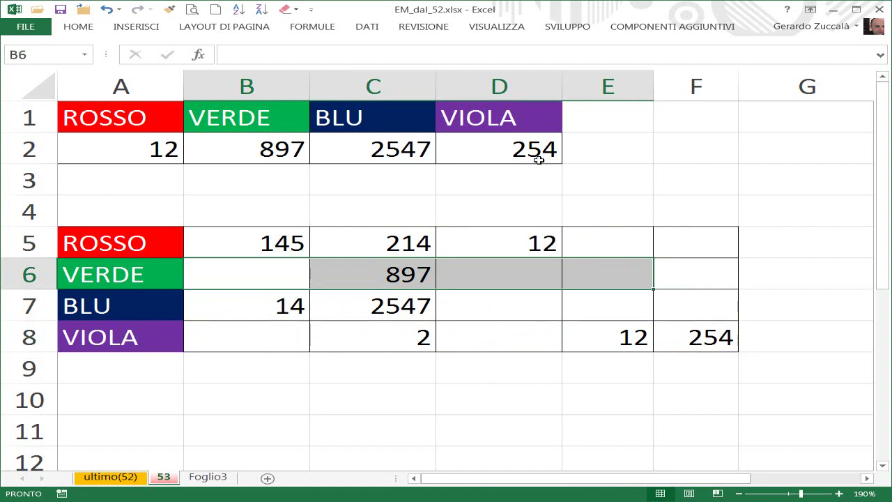
Enter a test entry 'testo' in F6, then delete it again.
left_click(690, 276)
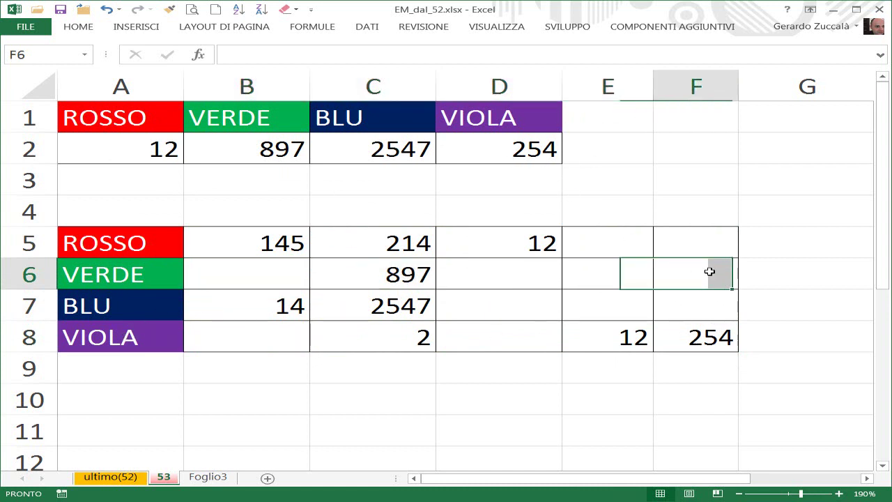
type("test")
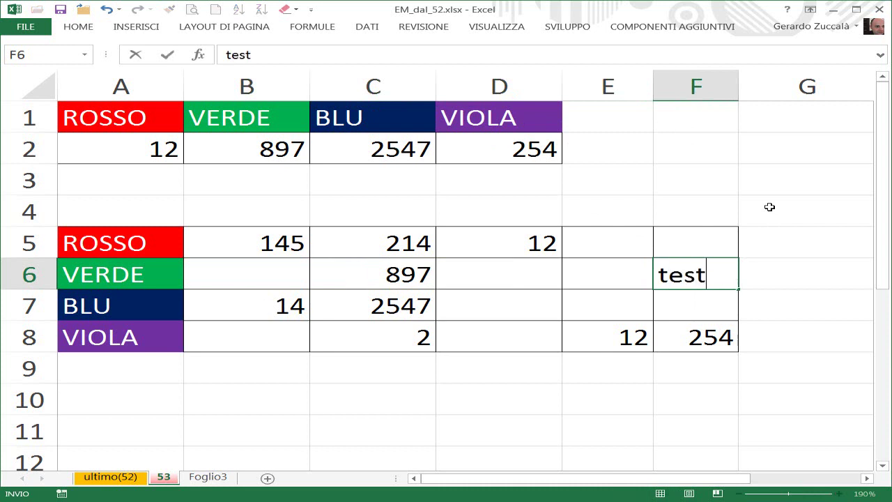
type("o")
key("ctrl+Return")
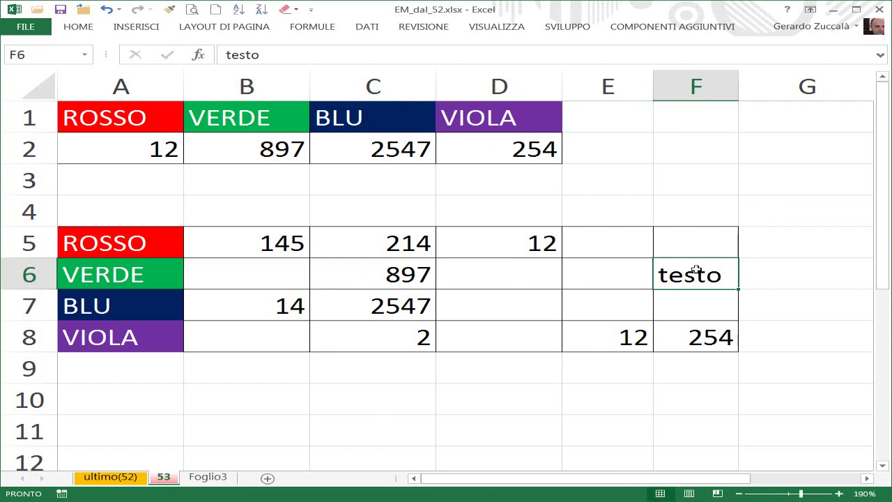
key("Delete")
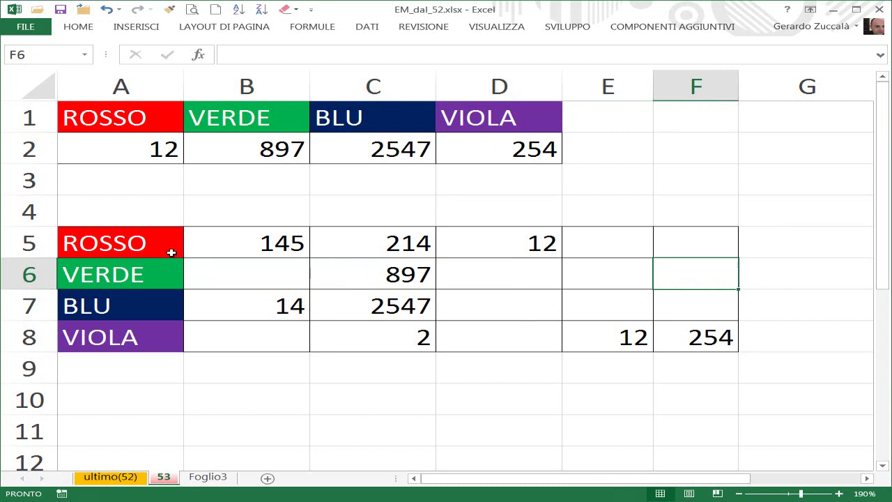
Clear the old results from row 2 (A2:E2).
left_click_drag(181, 249, 209, 271)
left_click_drag(143, 305, 219, 315)
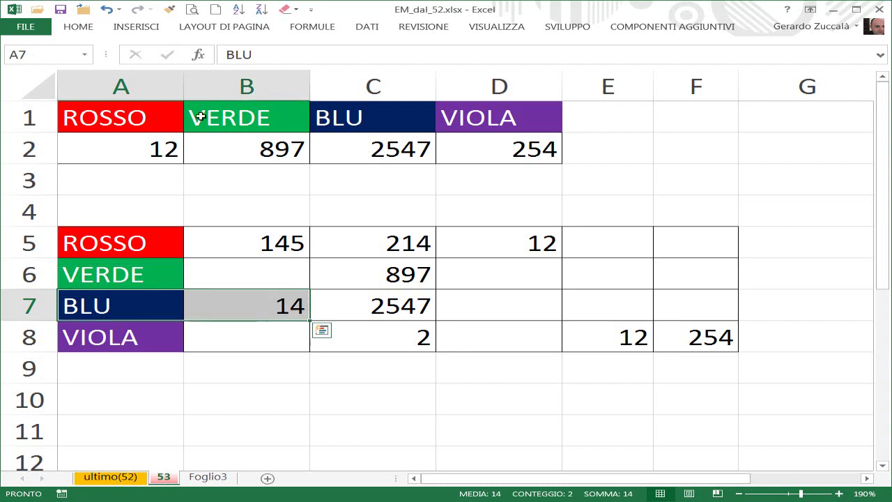
left_click_drag(614, 150, 66, 144)
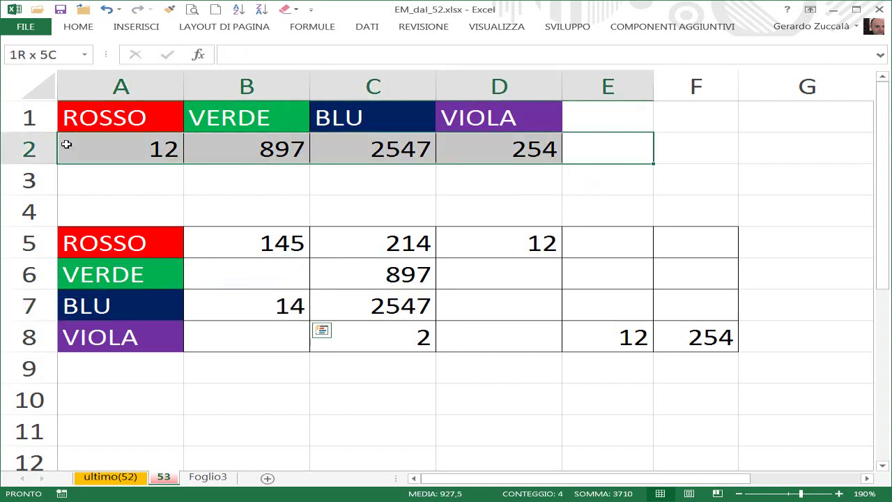
key("Delete")
Begin a =CERCA( formula in cell A2 using the autocomplete suggestion.
left_click(88, 147)
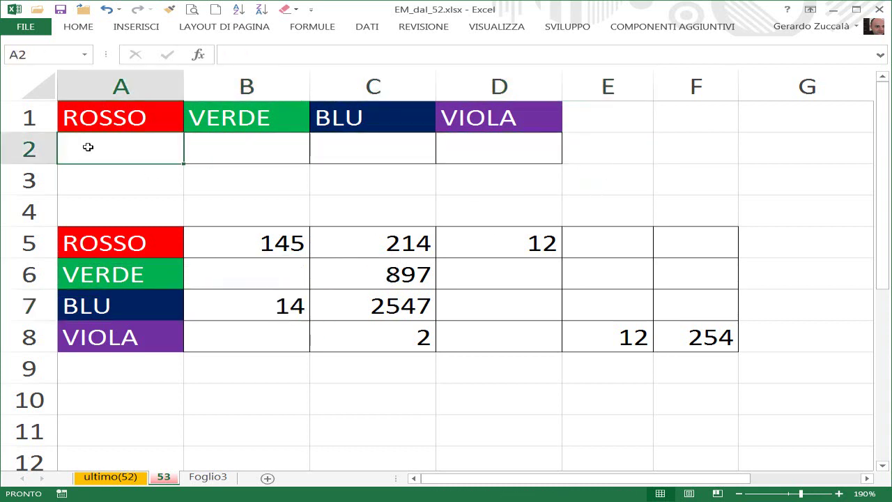
type("=cerc")
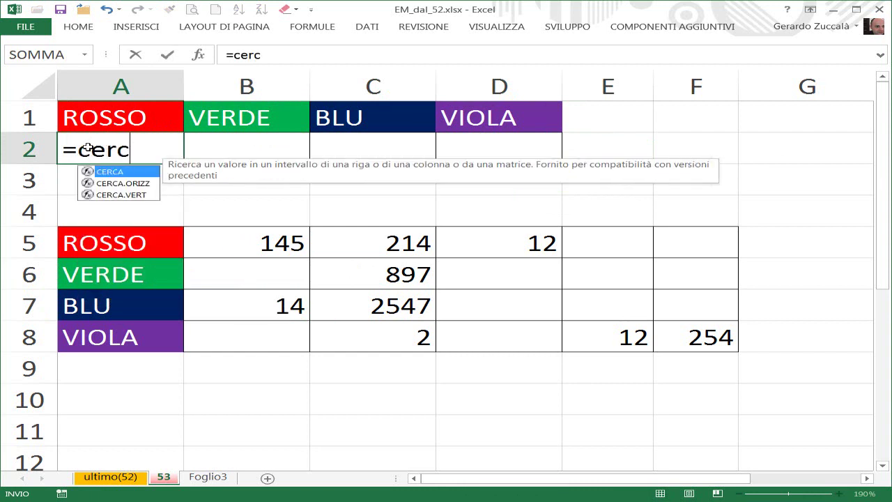
key("Tab")
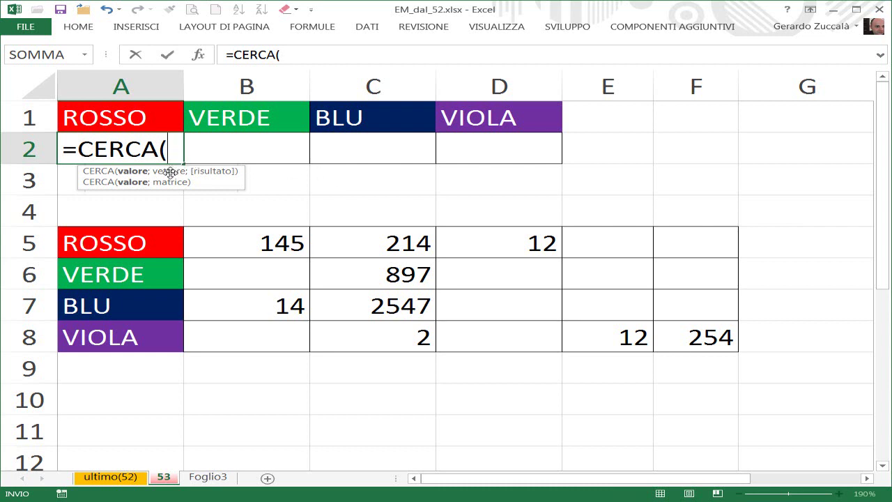
left_click_drag(195, 176, 272, 184)
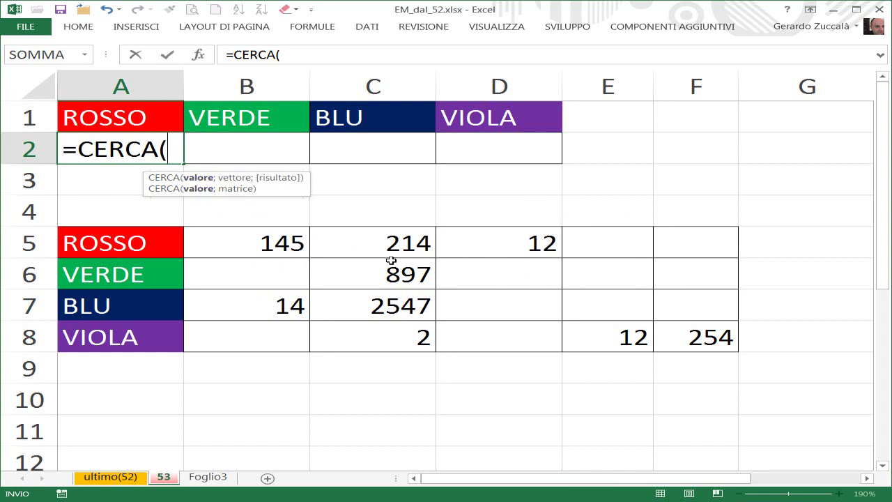
type("100000000")
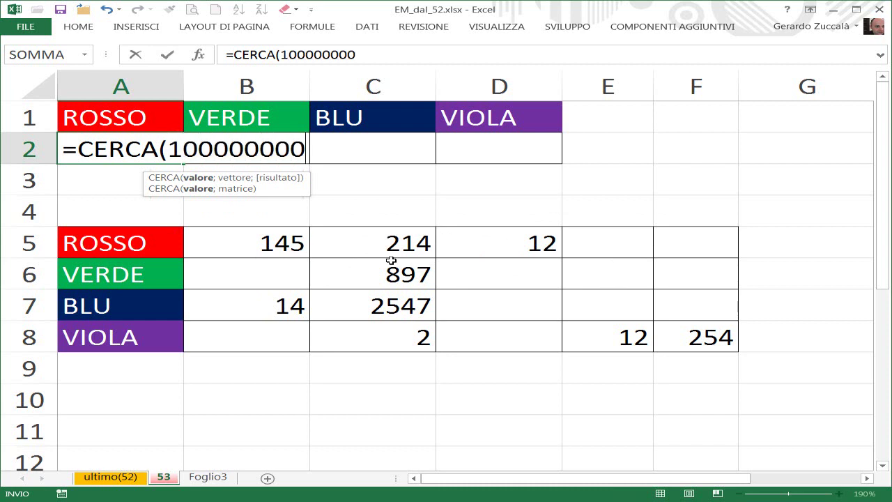
type("0")
key("BackSpace")
key("BackSpace")
key("BackSpace")
key("BackSpace")
key("BackSpace")
key("BackSpace")
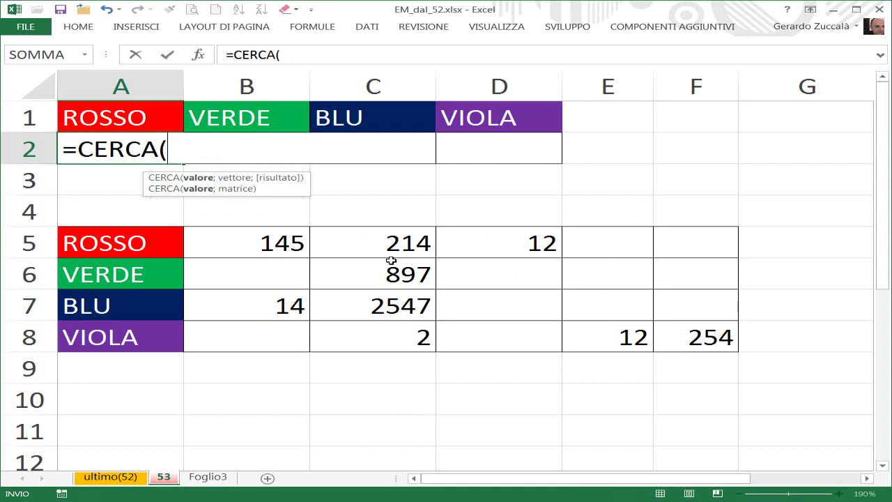
type("9,999999")
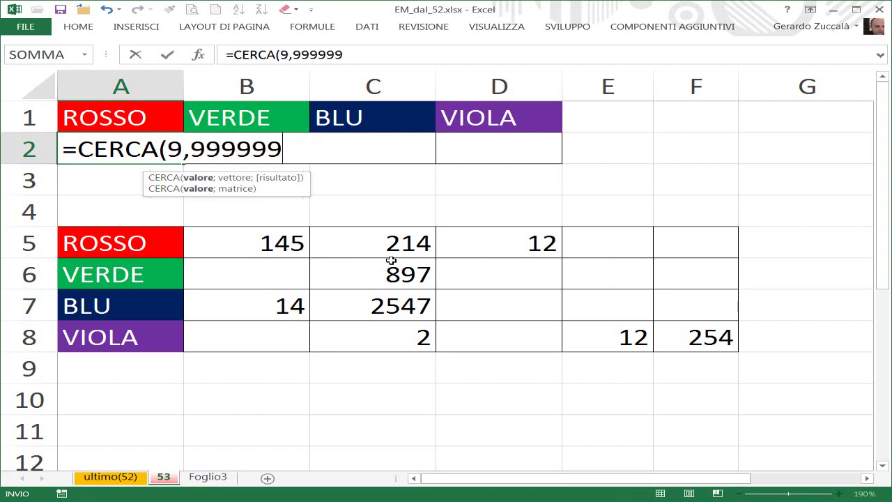
type("e+")
type("307")
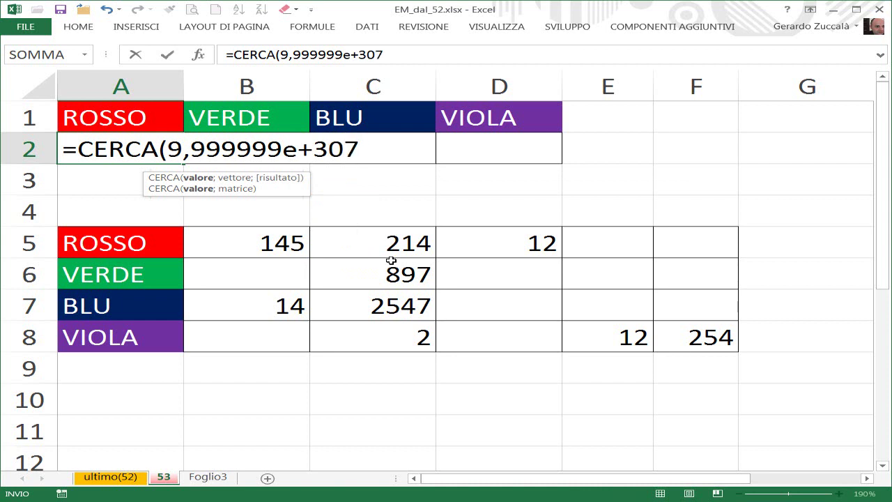
left_click_drag(306, 193, 399, 205)
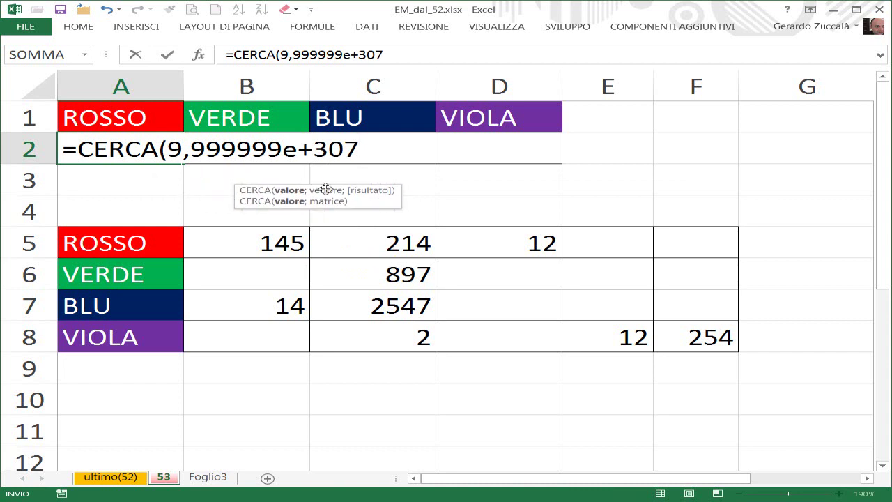
key("F2")
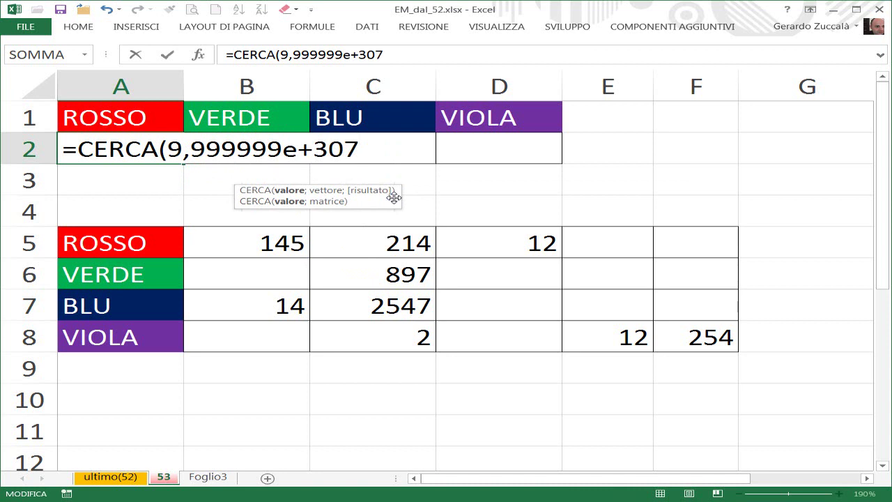
Add a semicolon and nest SCEGLI as CERCA's second argument.
type(";")
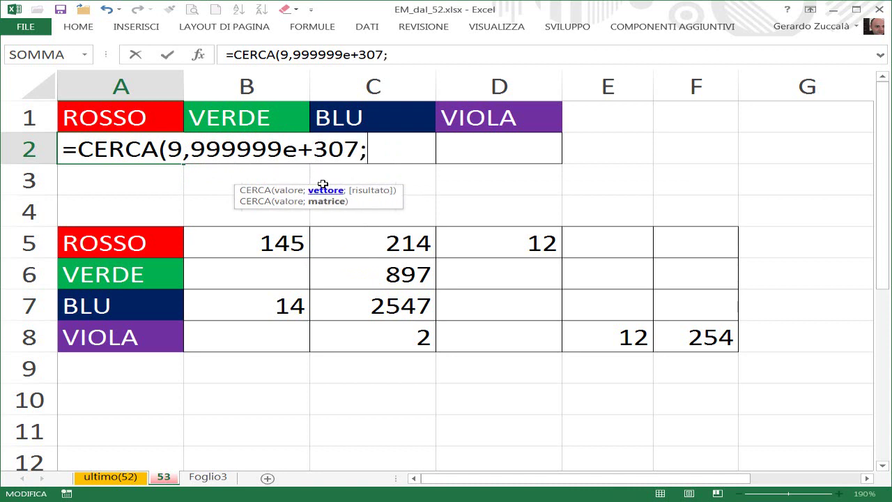
left_click_drag(364, 198, 387, 193)
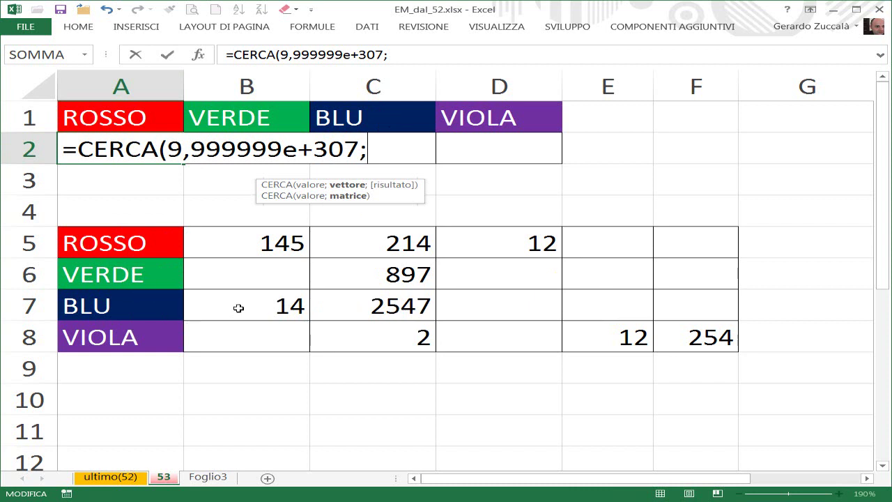
type("sceg")
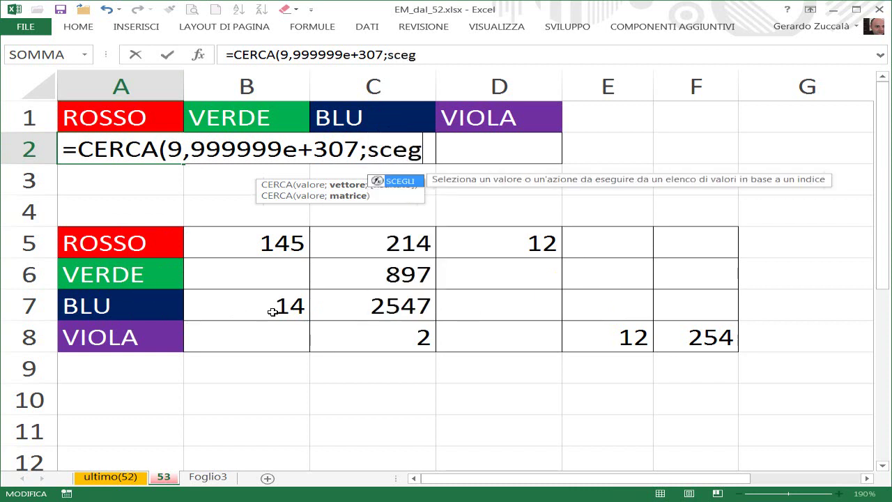
type("li")
key("Tab")
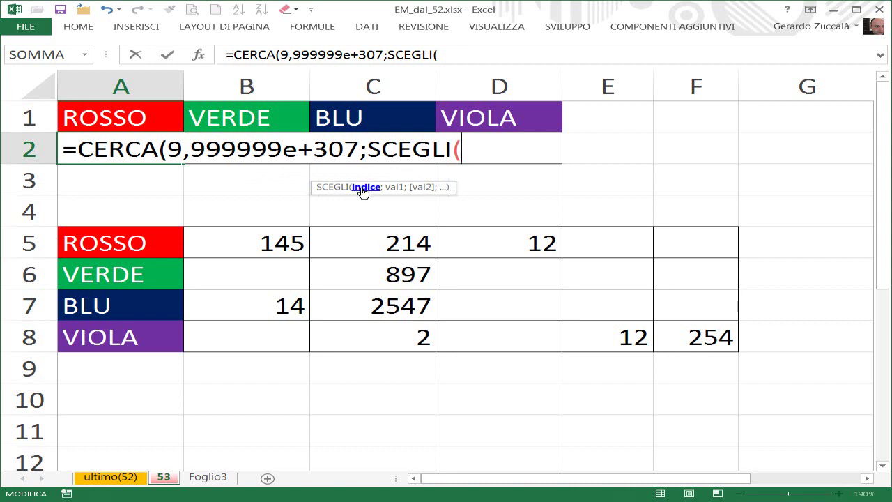
Try some index digits, then nest CONFRONTA as SCEGLI's index argument.
type("1")
key("BackSpace")
type("2")
key("BackSpace")
type("2")
key("BackSpace")
type("confr")
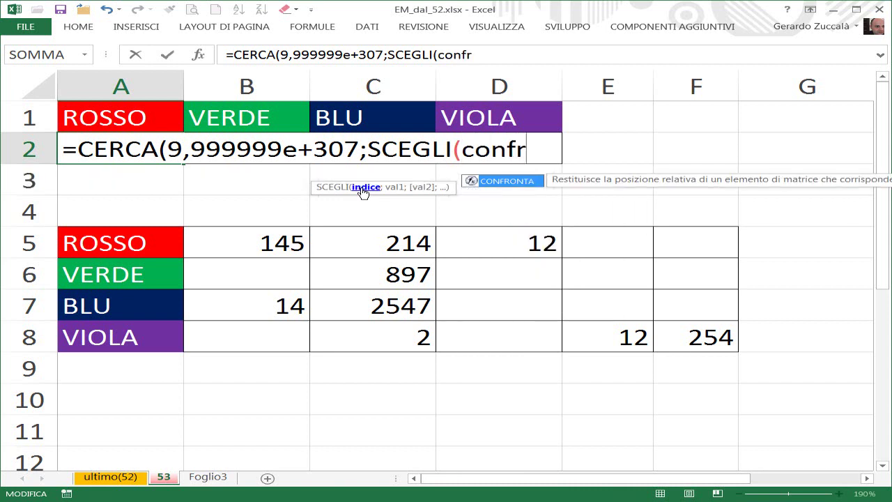
key("Tab")
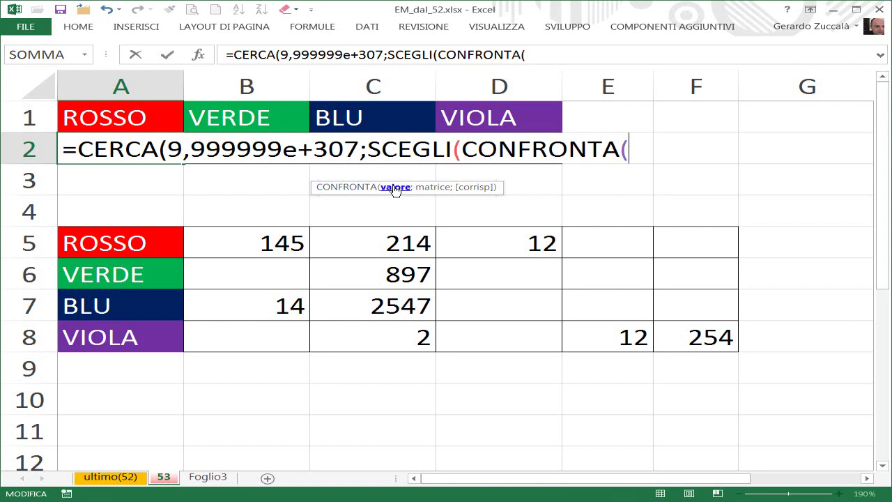
Use header cell A1, row-locked as A$1, as CONFRONTA's lookup value.
left_click(122, 117)
key("F4")
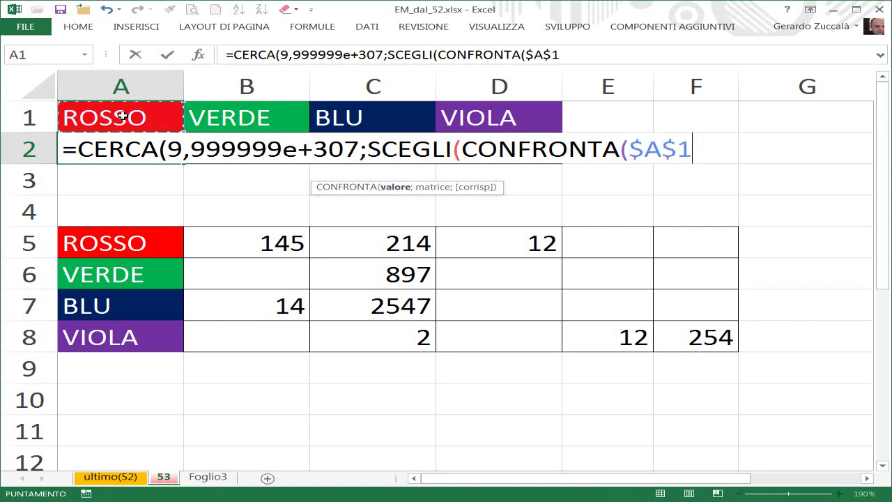
key("F4")
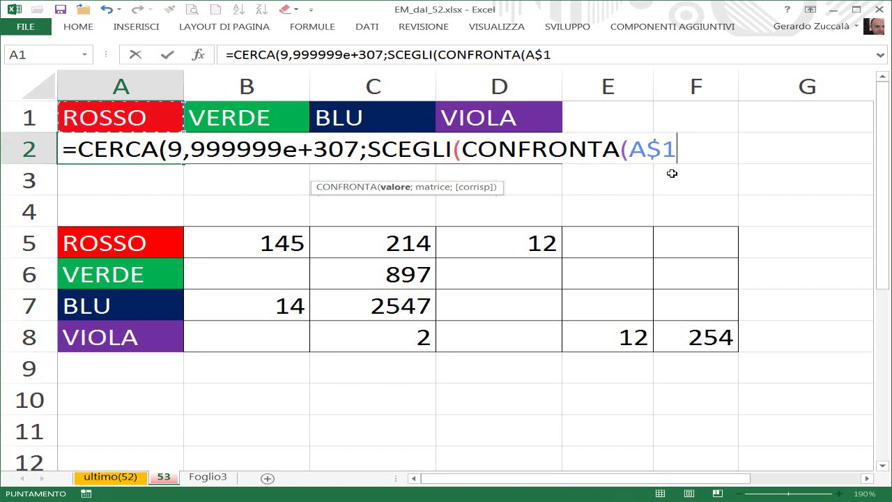
type(";")
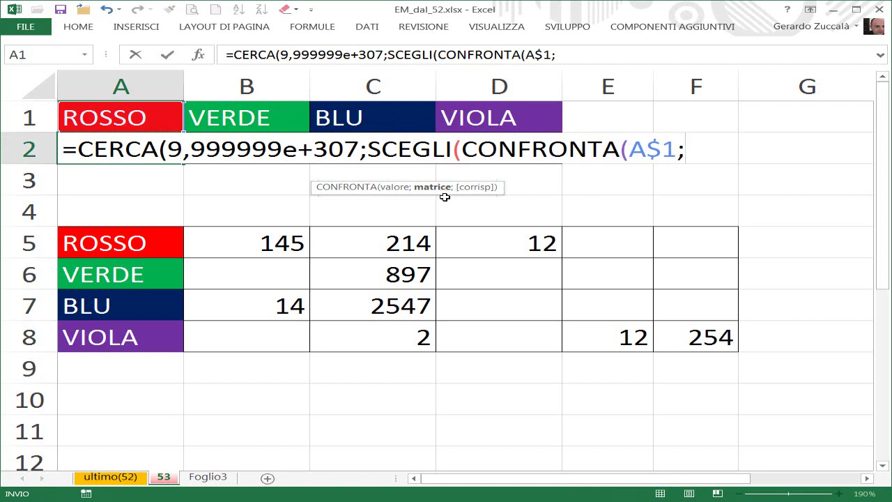
Add $A5:$A8 as CONFRONTA's range with exact match 0, and close it.
left_click_drag(436, 192, 537, 185)
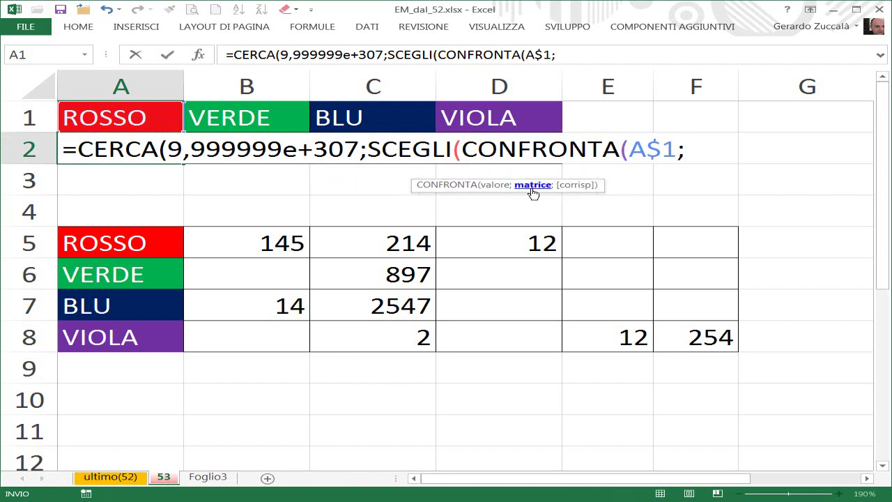
left_click_drag(133, 241, 130, 336)
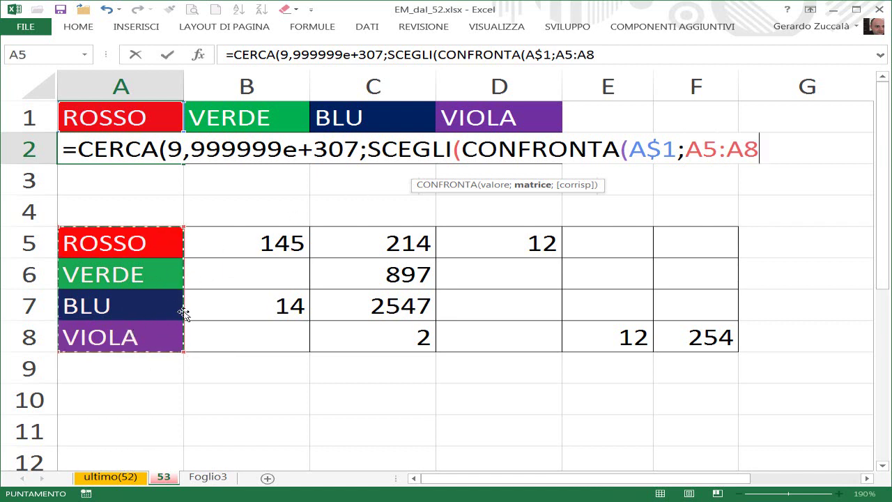
key("F4")
key("F4")
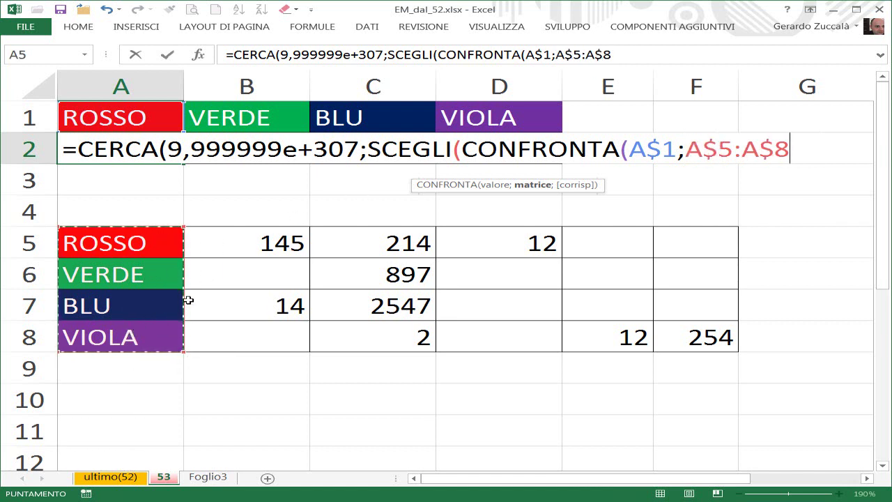
key("F4")
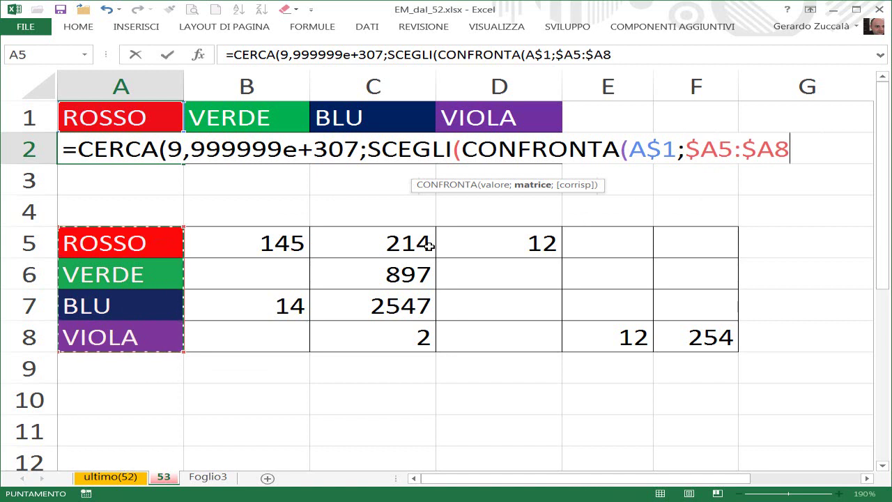
type(";")
key("Down")
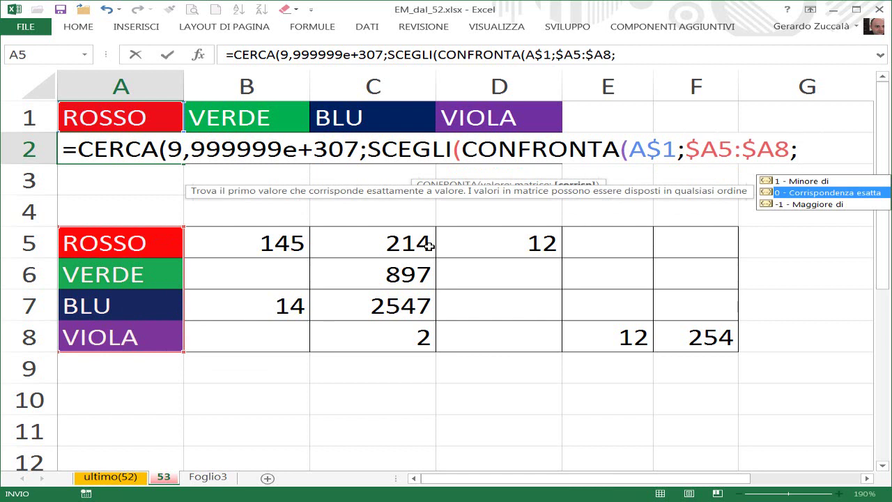
key("Tab")
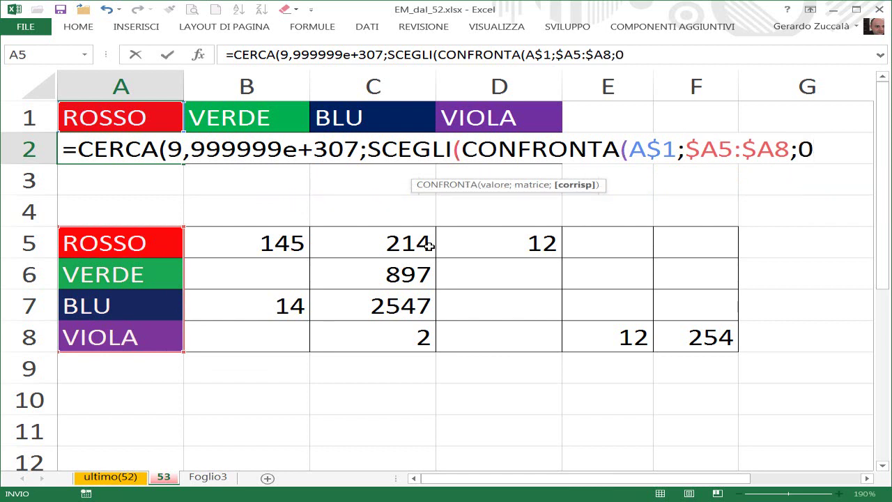
type(")")
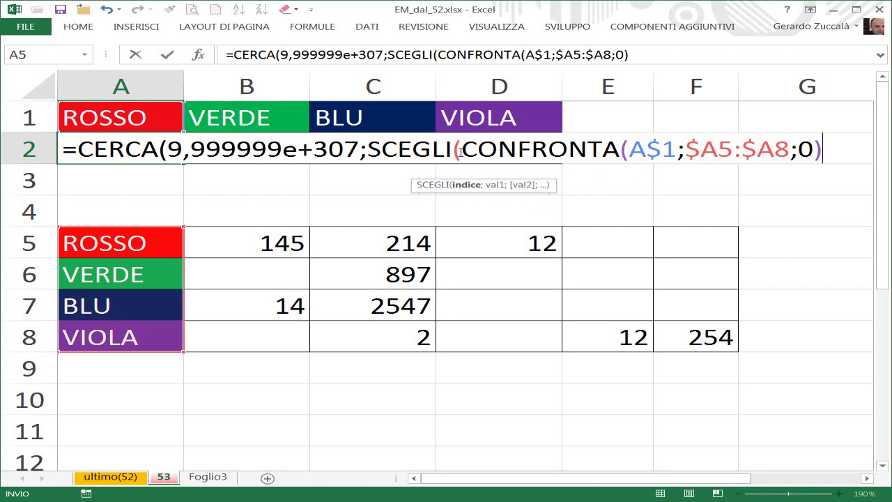
Demonstrate replacing the CONFRONTA part with 1, undo it, and return to the formula's end.
left_click_drag(462, 151, 822, 142)
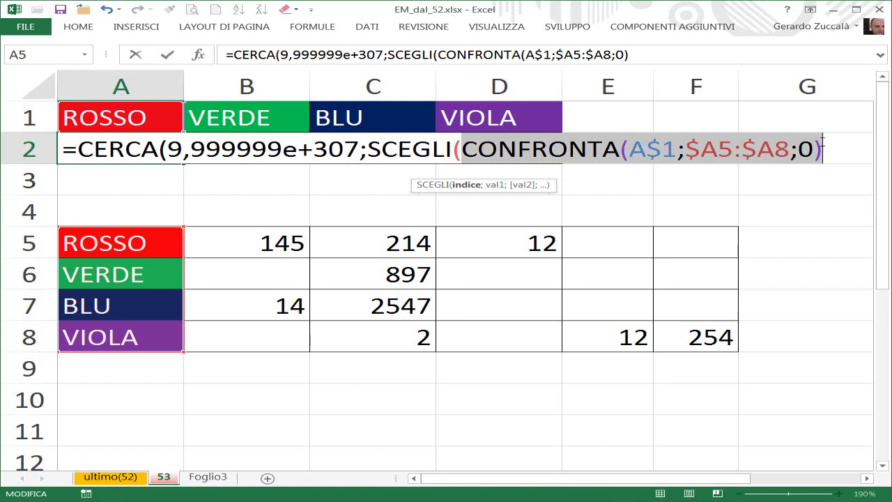
type("1")
double_click(466, 151)
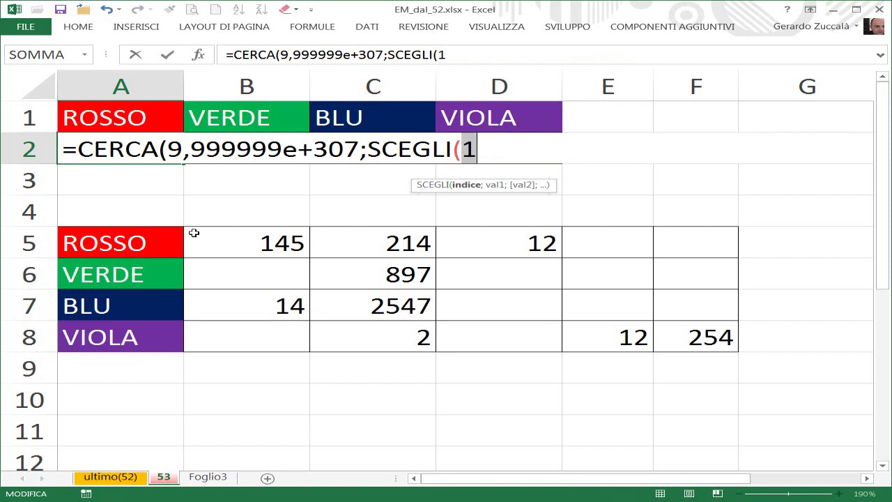
key("ctrl+z")
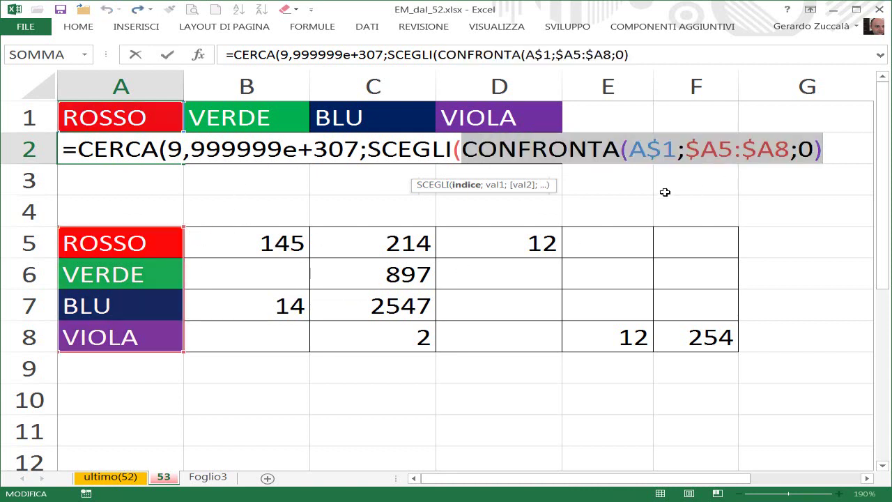
left_click_drag(543, 184, 601, 184)
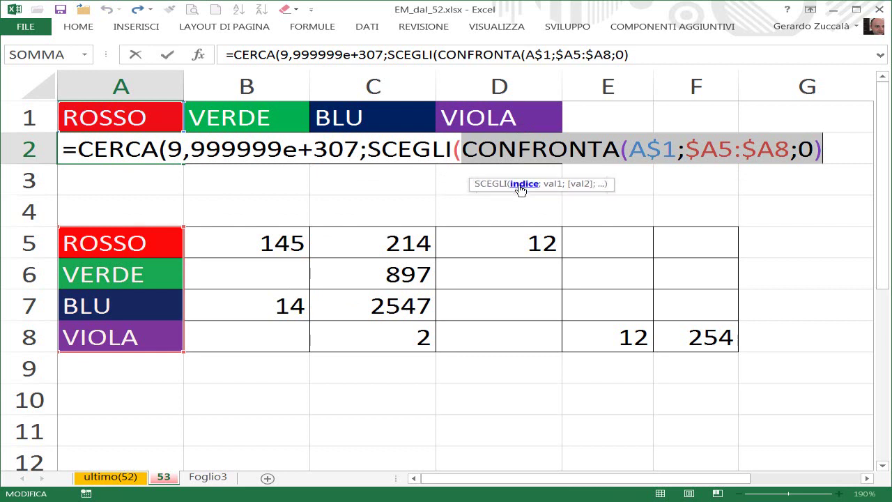
left_click(824, 153)
Add $B$5:$F$5, $B$6:$F$6, $B$7:$F$7 and $B$8:$F$8 as SCEGLI's choices, then close it.
type(";")
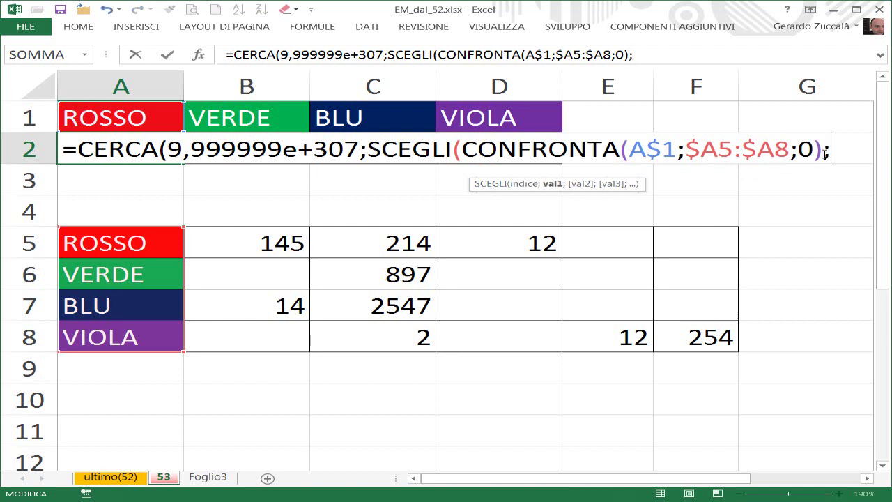
left_click_drag(258, 243, 686, 245)
key("F4")
type(";")
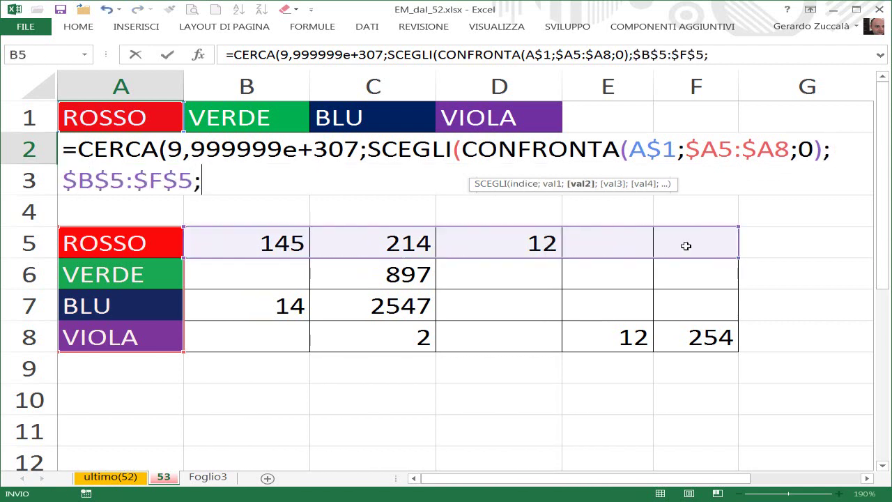
left_click_drag(275, 275, 664, 274)
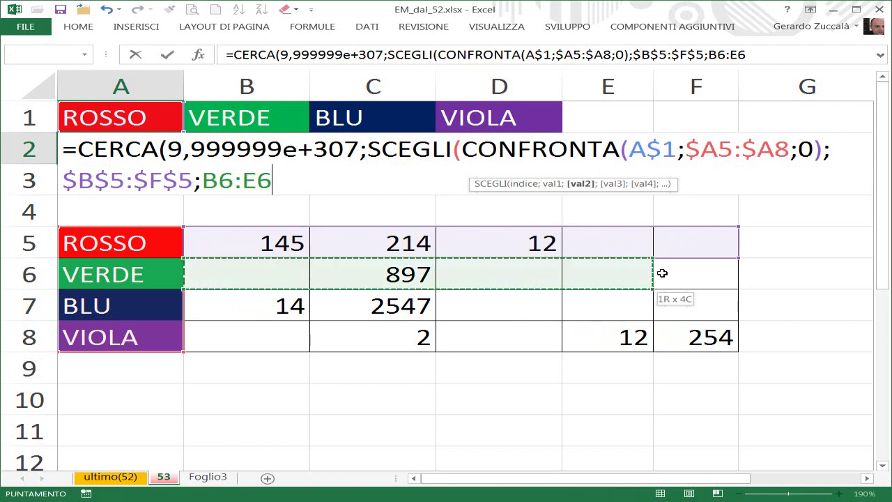
key("F4")
type(";")
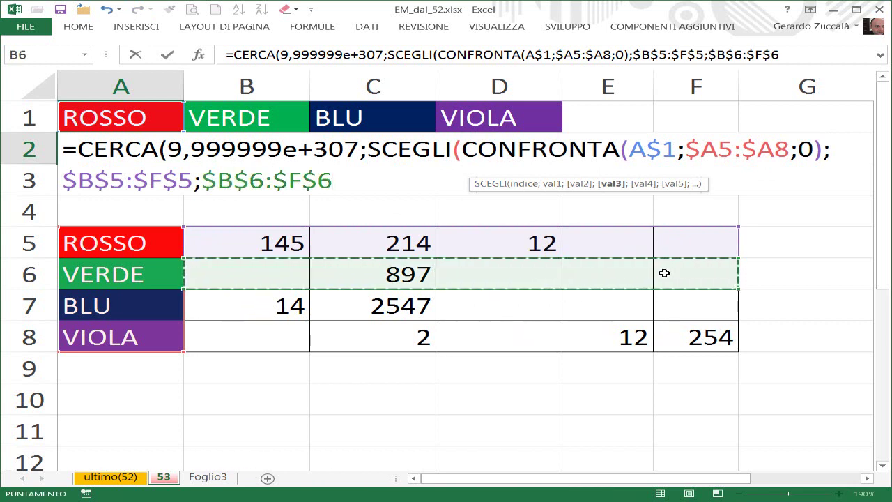
left_click_drag(288, 304, 688, 316)
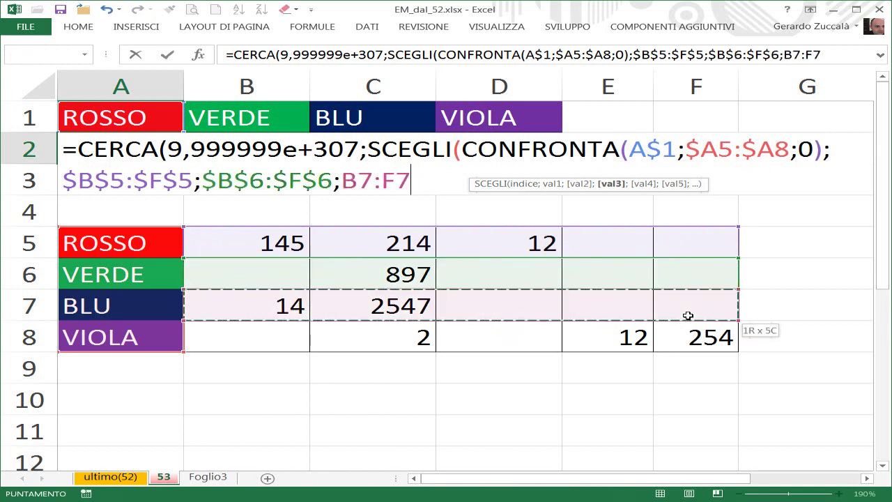
key("F4")
type("$F$7;")
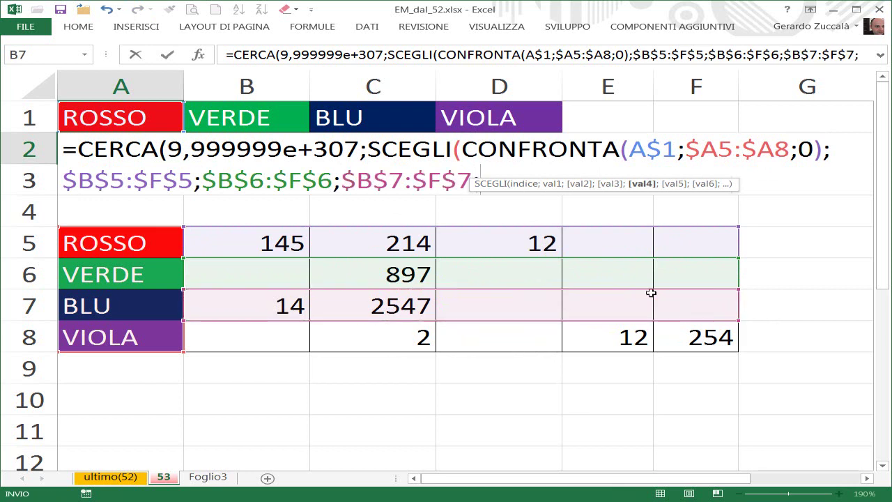
left_click_drag(218, 326, 701, 336)
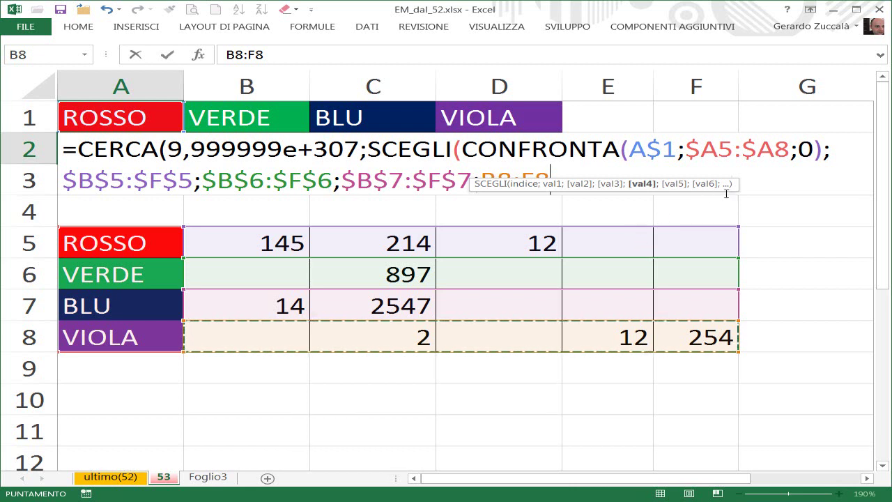
key("F4")
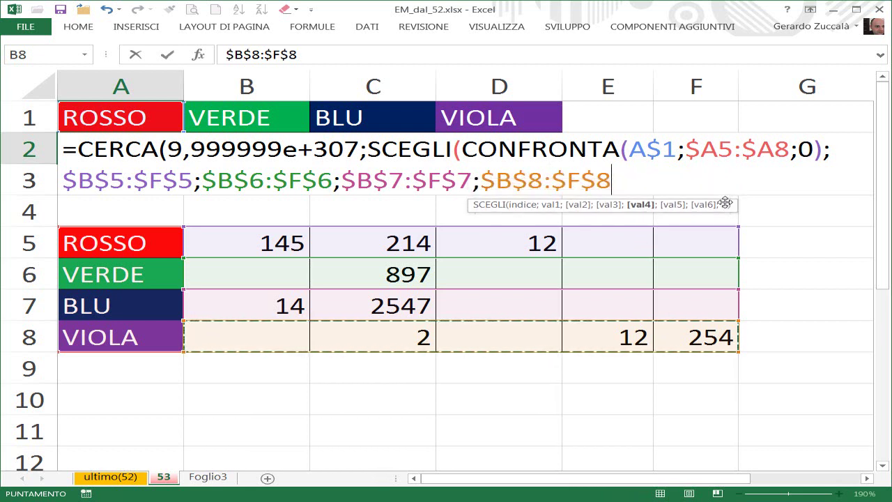
type(")")
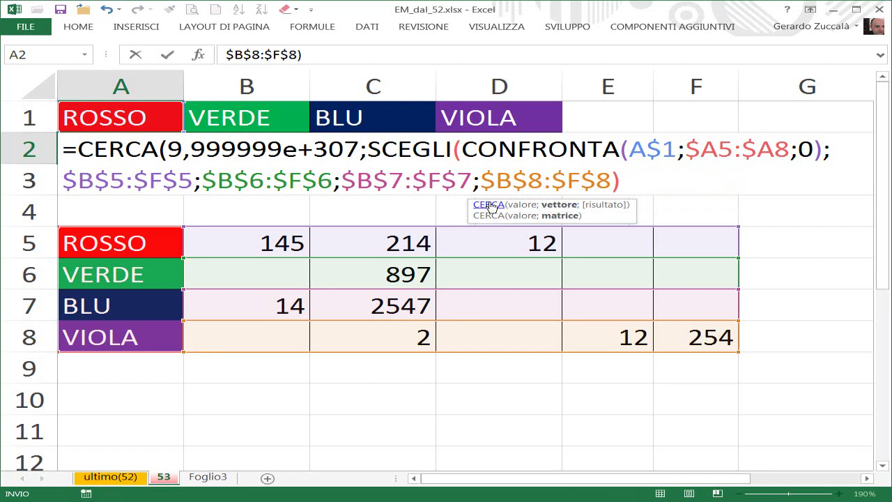
Preview SCEGLI's result {145\214\12\0\0} with F9, restore it, and close CERCA.
left_click(560, 207)
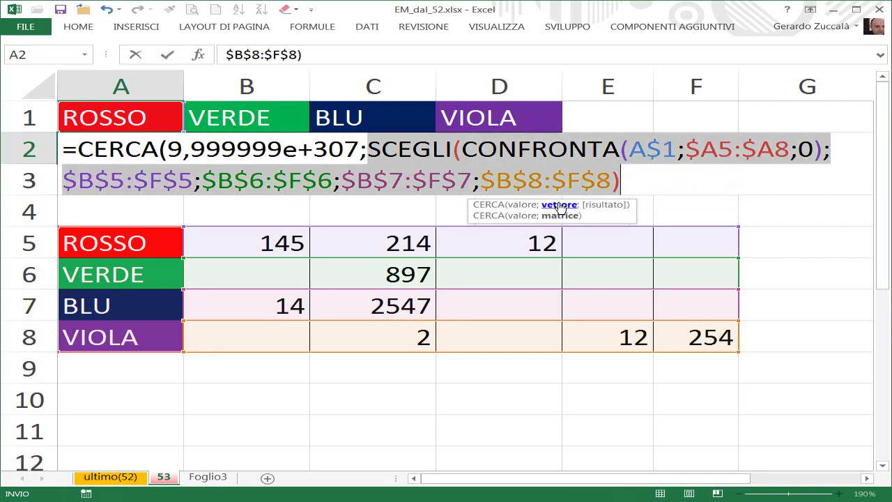
key("F9")
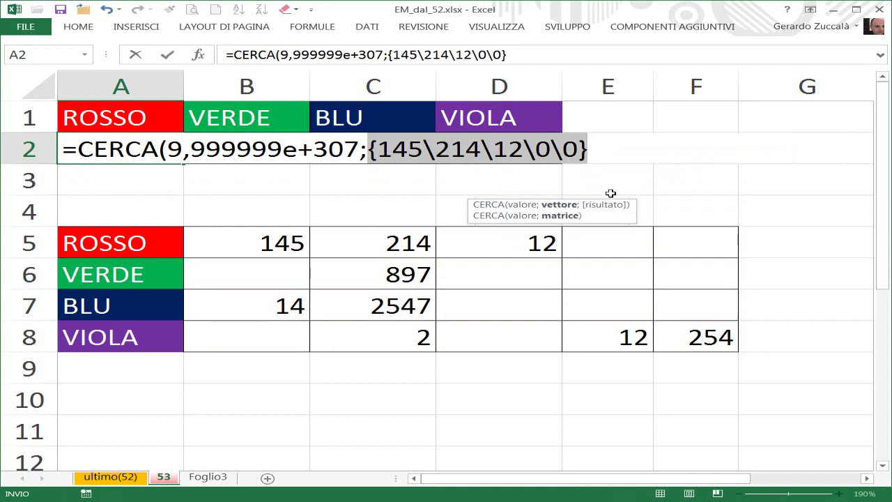
key("ctrl+z")
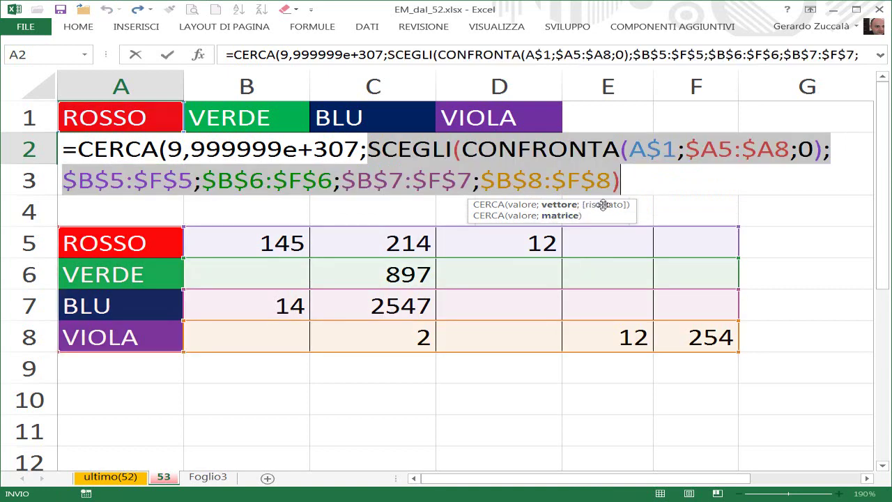
key("F2")
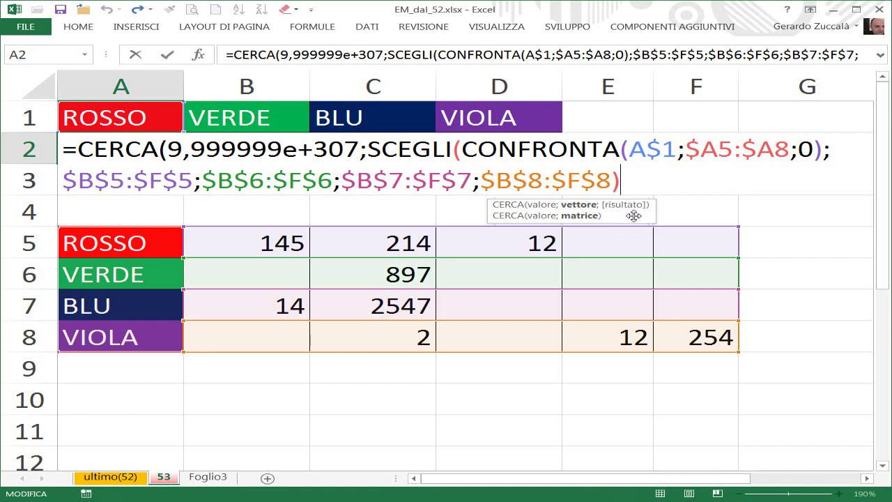
type(")")
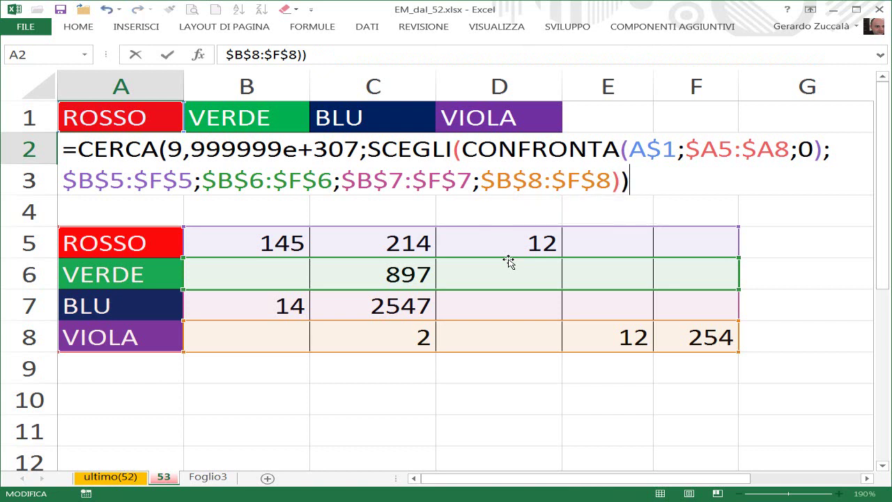
Commit the A2 formula and fill it to D2, returning 12, 897, 2547 and 254.
key("ctrl+Return")
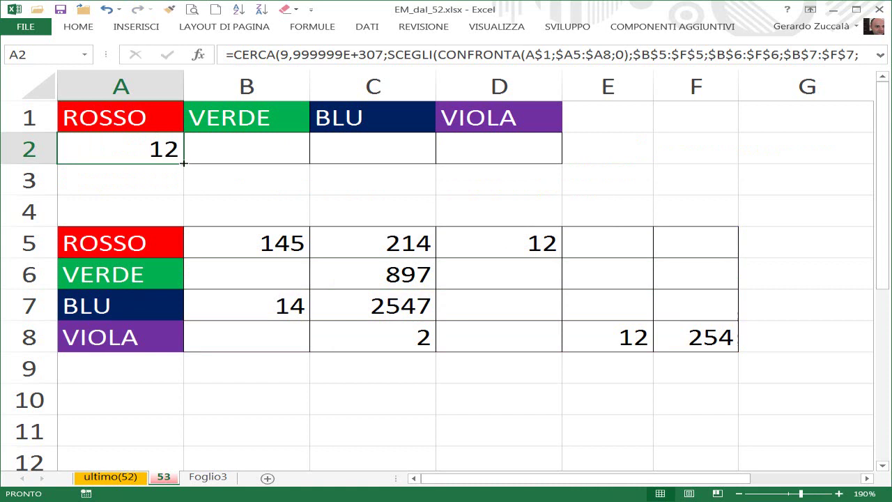
left_click_drag(183, 165, 562, 167)
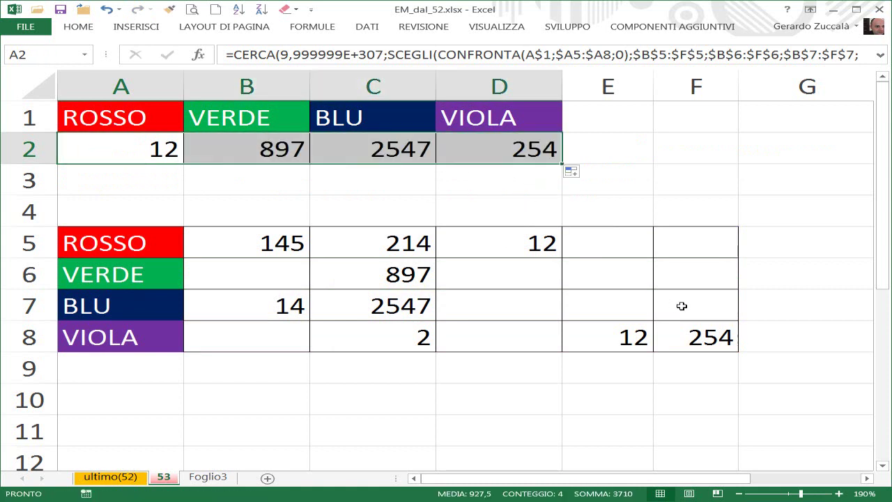
left_click(688, 245)
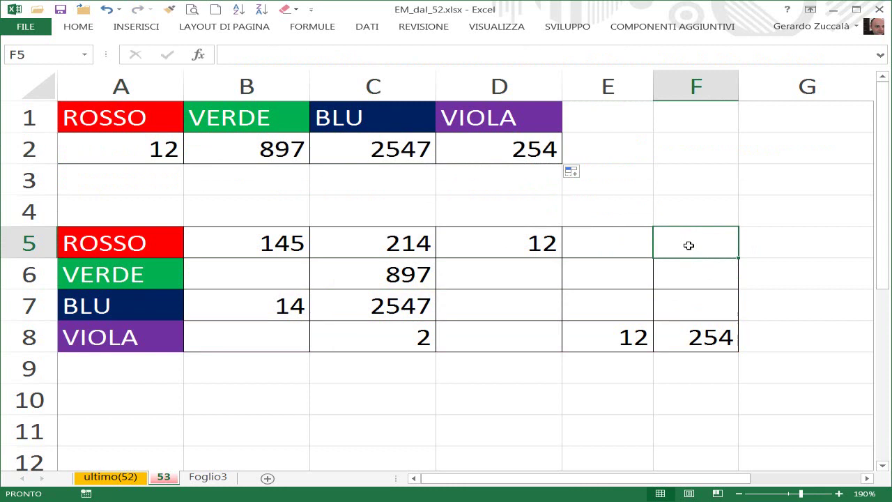
Enter 1247 in F5, test text 'tesrrt' in D6 and 12478 in E6.
type("1247")
key("Return")
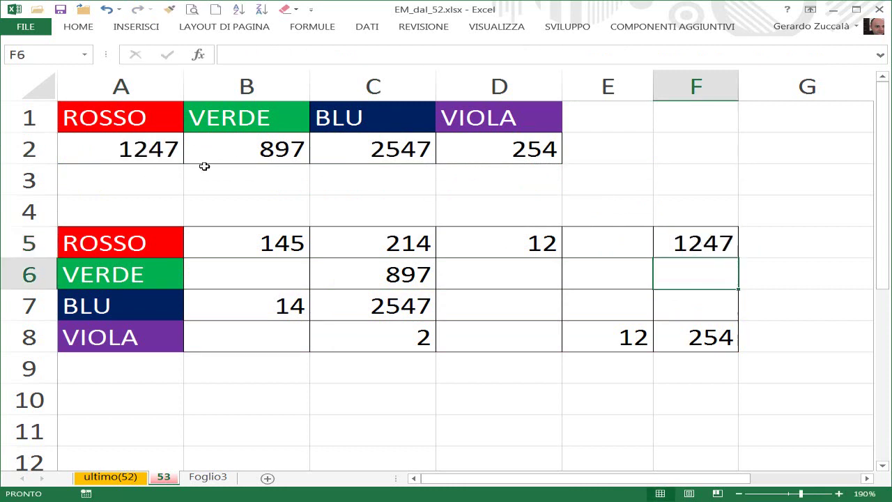
left_click(498, 271)
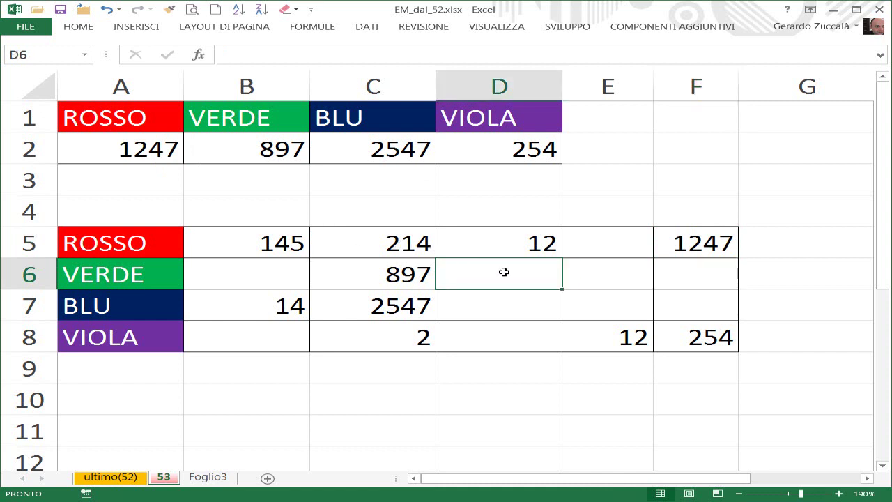
type("tesrrt")
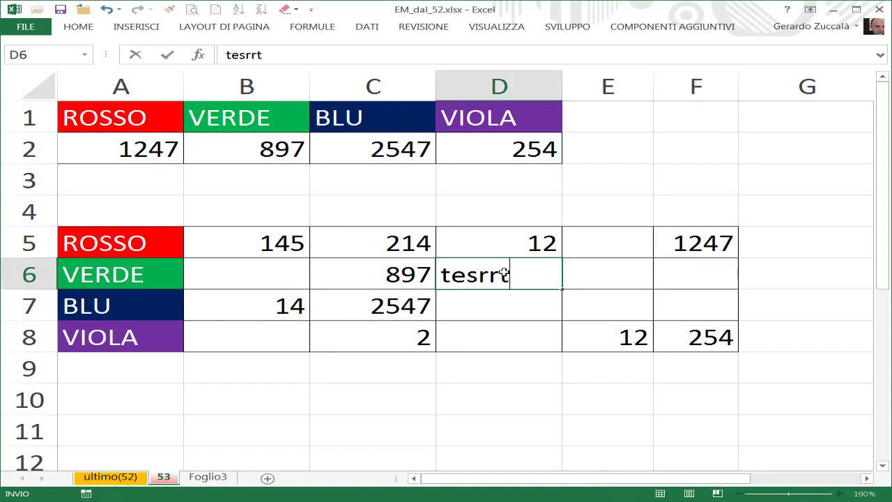
key("Return")
key("Up")
key("Right")
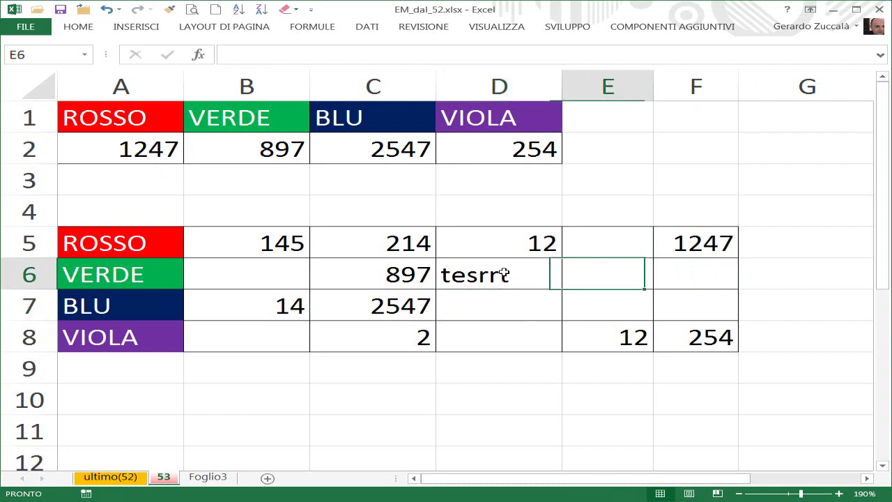
type("12478")
key("Return")
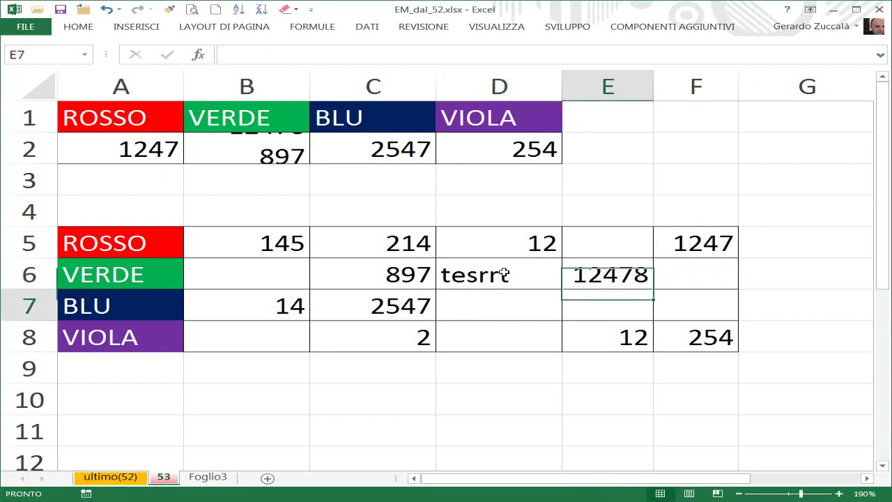